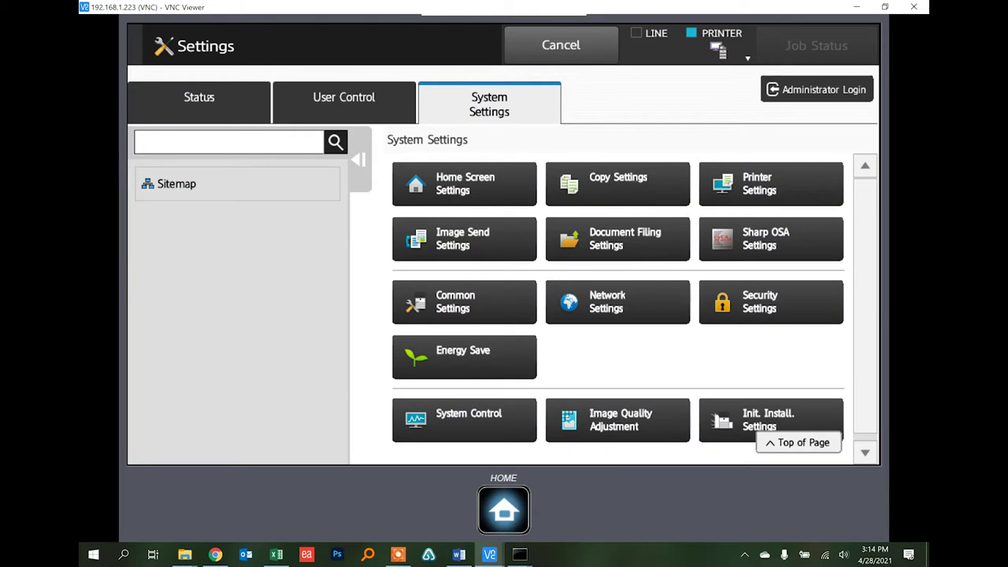
Show the copier's Network Status page with IPv4 address 192.168.1.223, subnet mask and default gateway
left_click(207, 95)
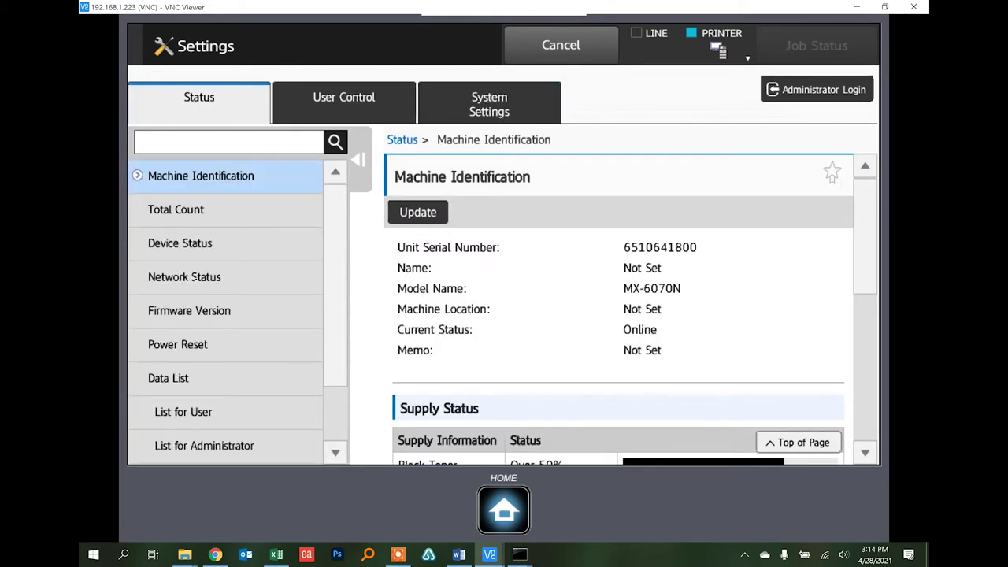
left_click(194, 281)
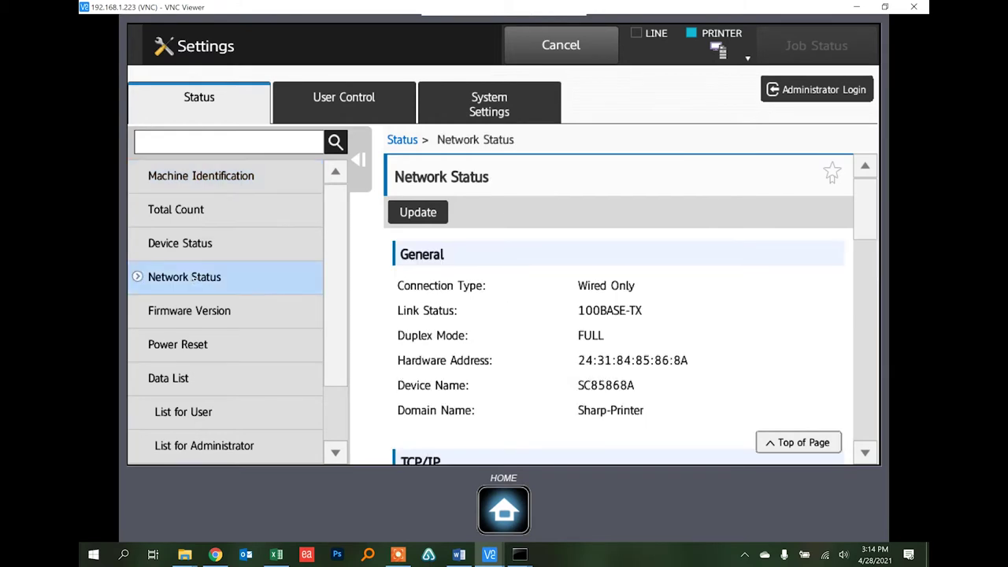
scroll(630, 307, "down", 5)
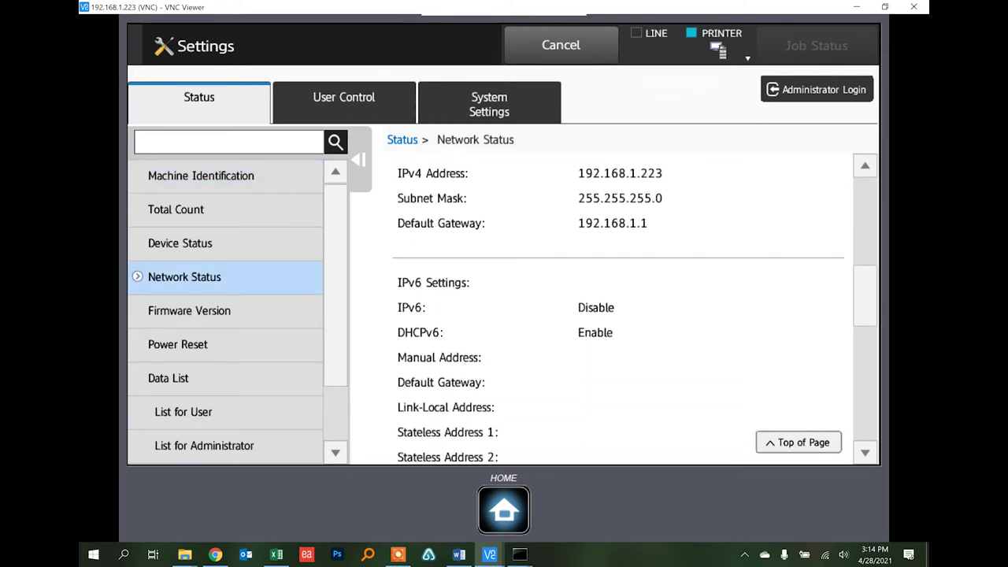
scroll(619, 307, "up", 2)
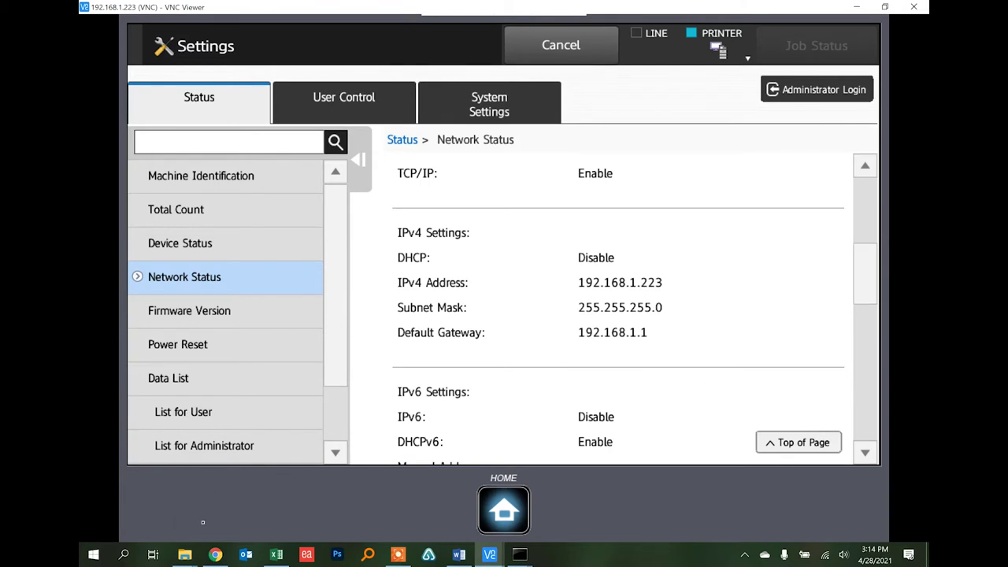
In Chrome, trim the copier's URL to 192.168.1.223 and reload its web page
left_click(215, 554)
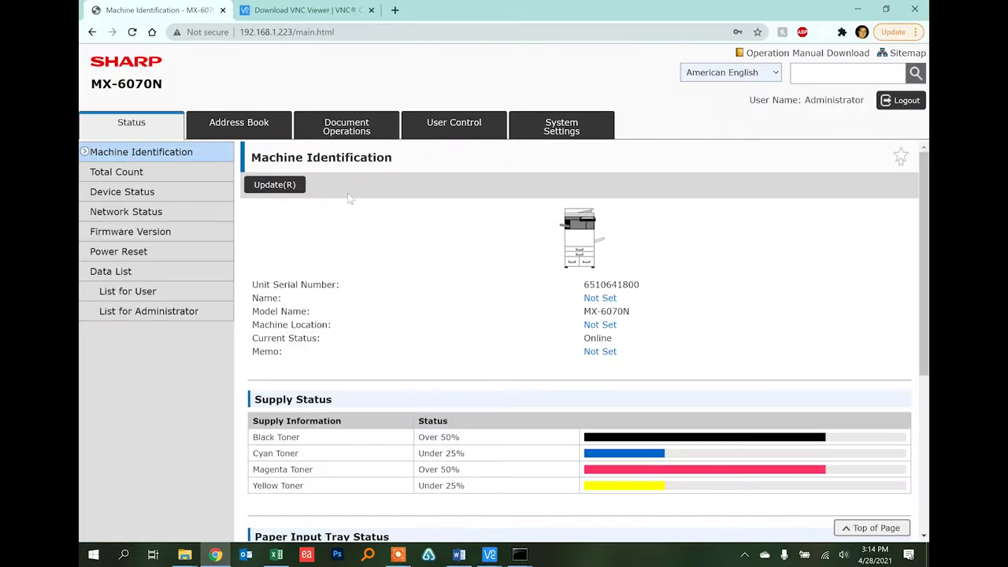
left_click(281, 33)
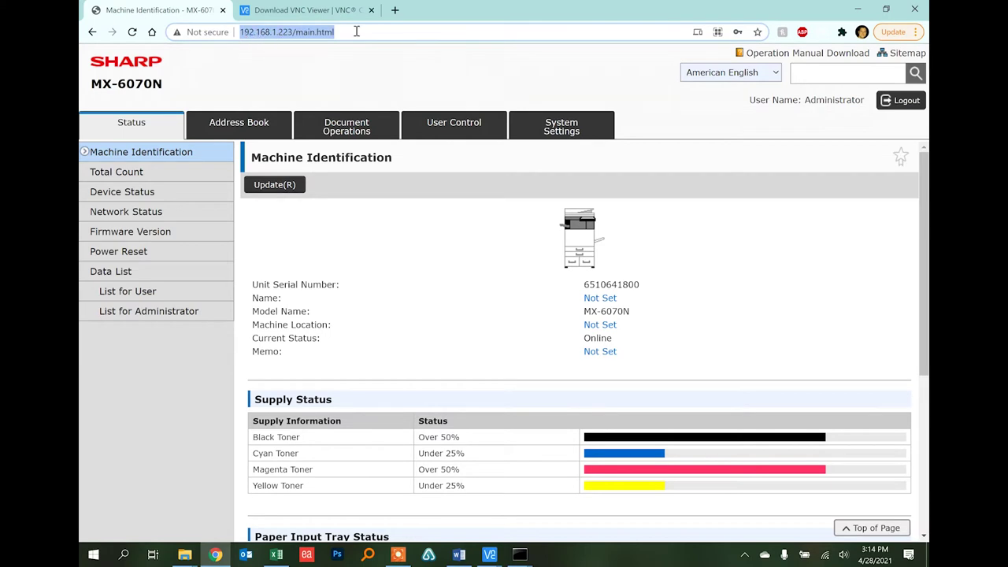
left_click_drag(357, 31, 295, 46)
key("BackSpace")
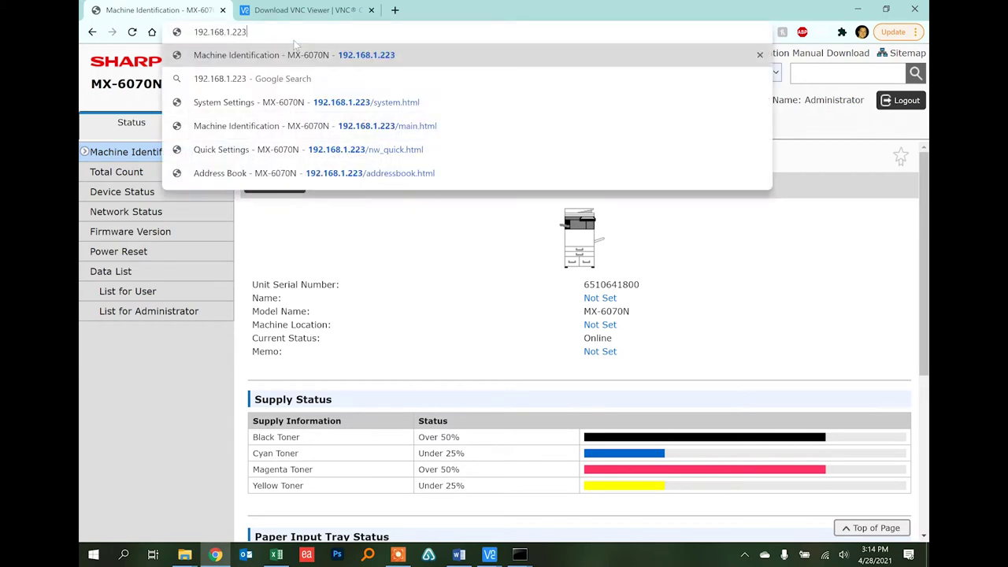
key("Return")
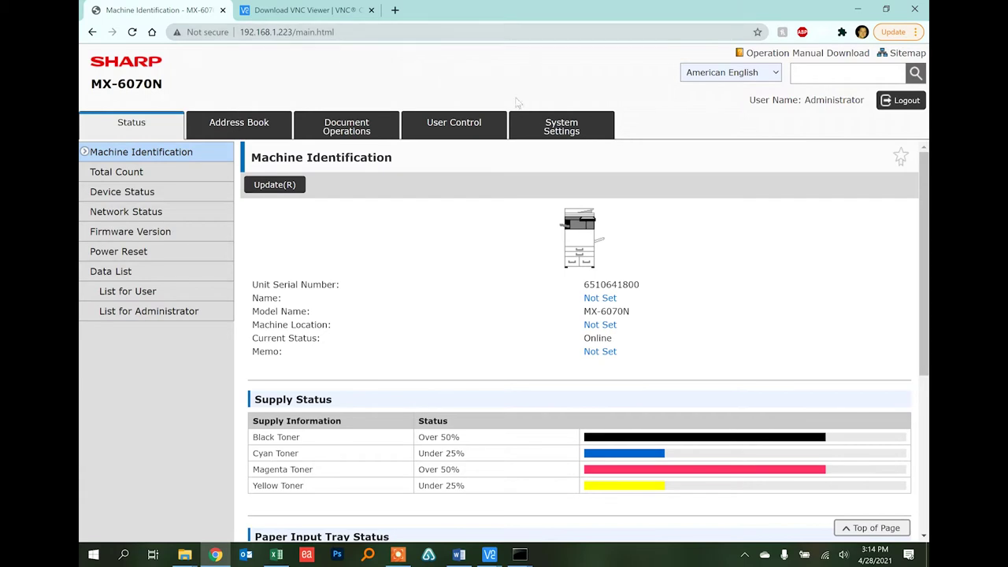
left_click(565, 128)
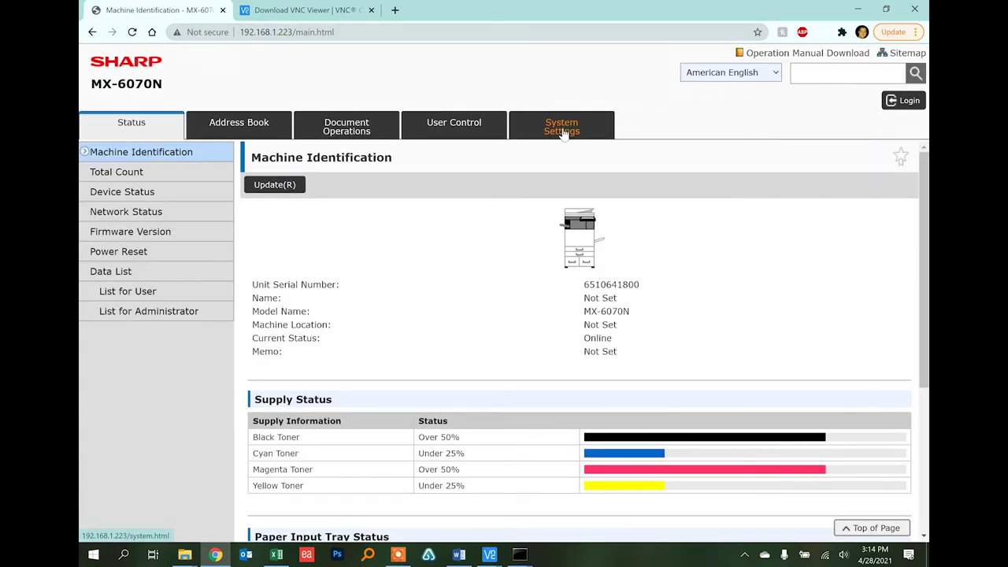
Go to System Settings > Network Settings and reach the administrator login
left_click(563, 131)
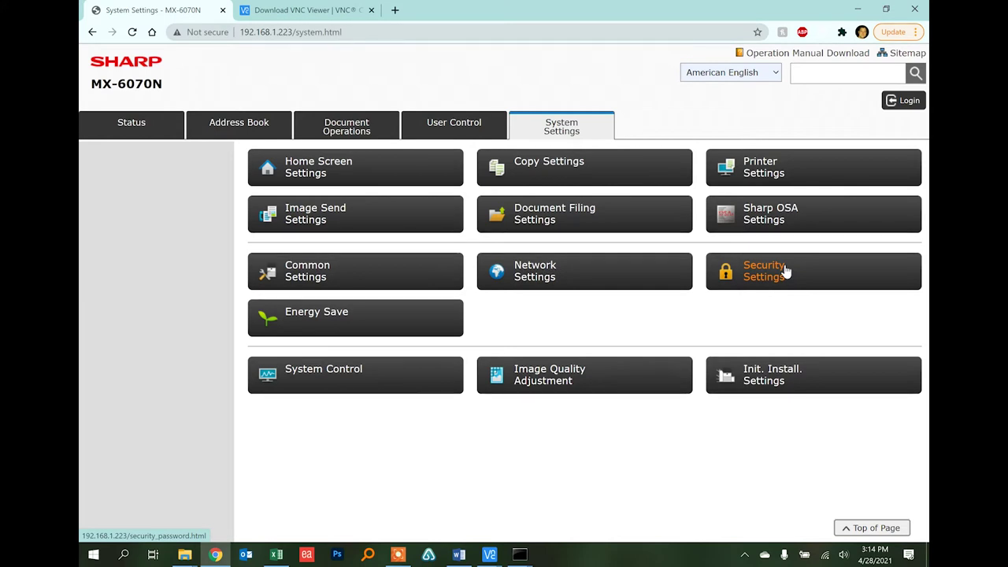
left_click(548, 274)
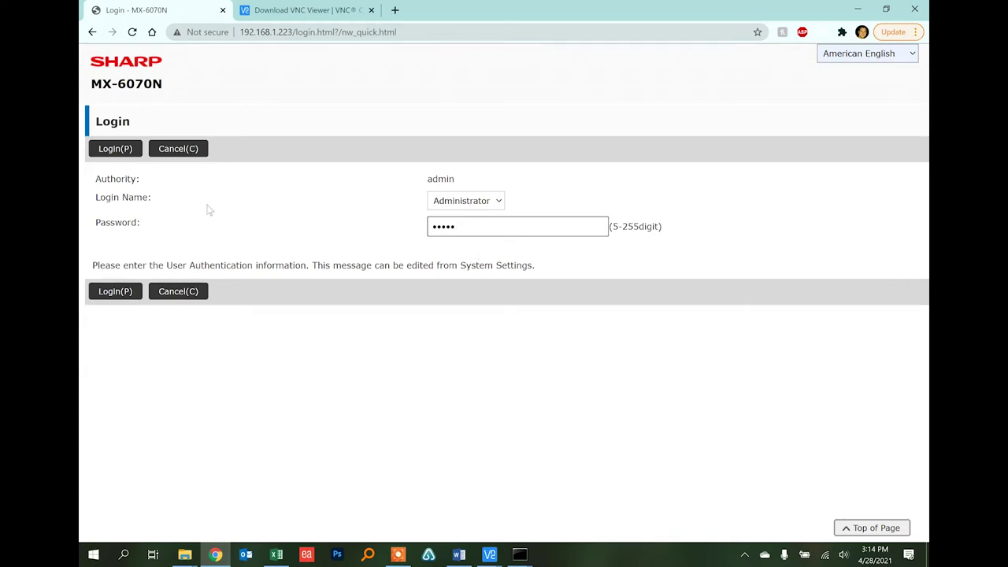
left_click(115, 150)
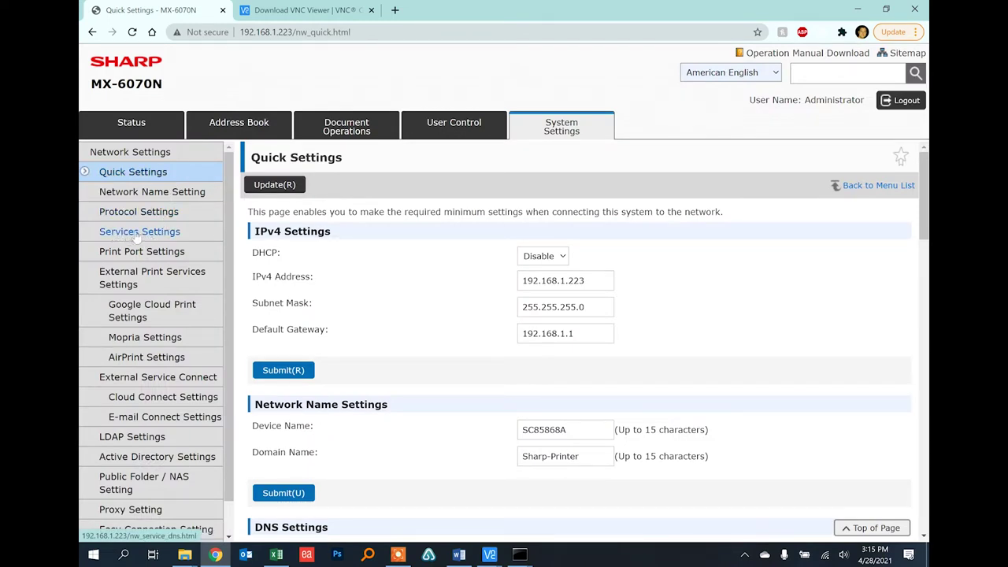
Show the Services Settings DNS tab listing servers 192.168.1.2 and 192.168.1.3
left_click(137, 234)
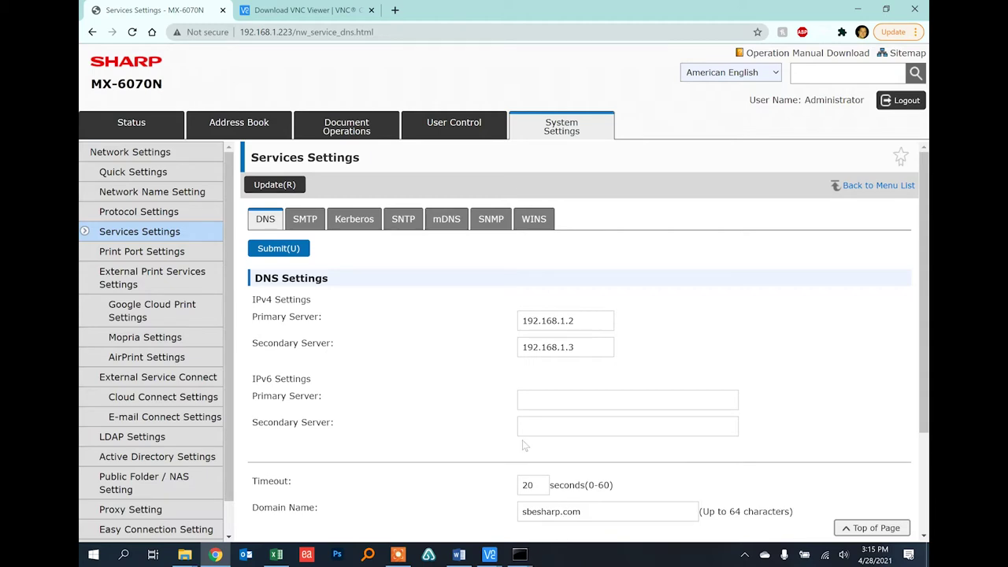
left_click(96, 555)
Run ipconfig /all in Command Prompt and highlight the DNS servers 192.168.1.2 and 192.168.1.3
type("cmd")
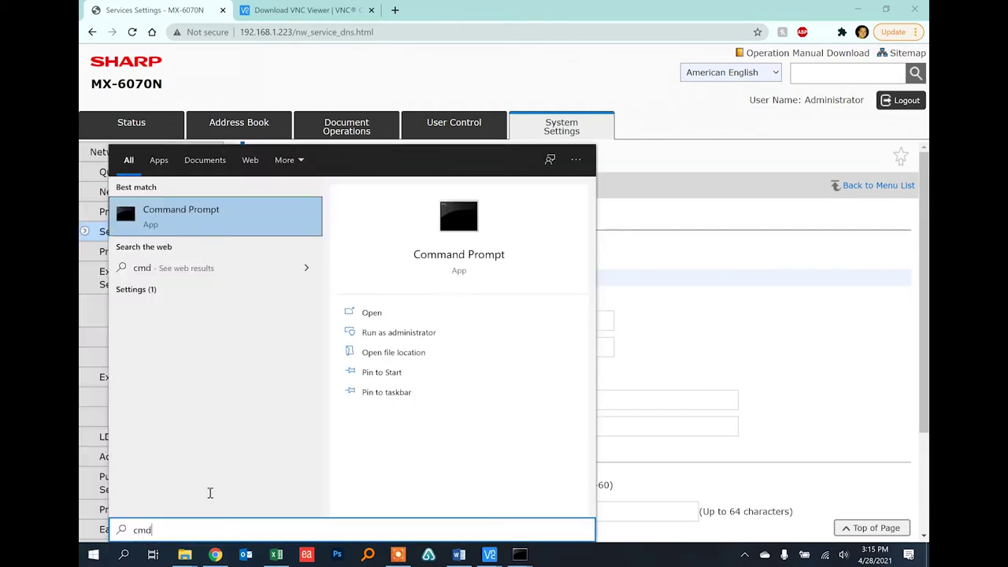
key("Return")
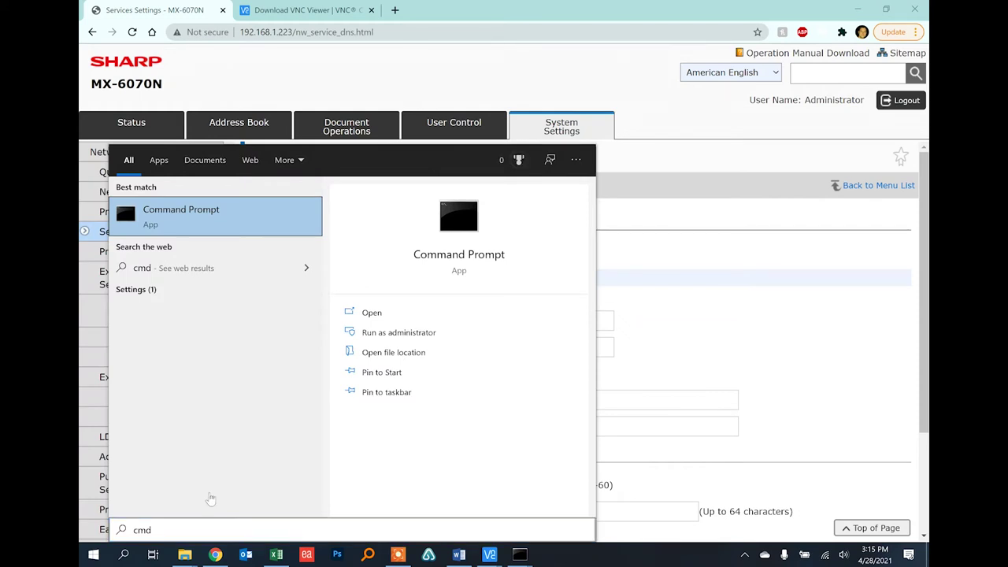
type("ipco")
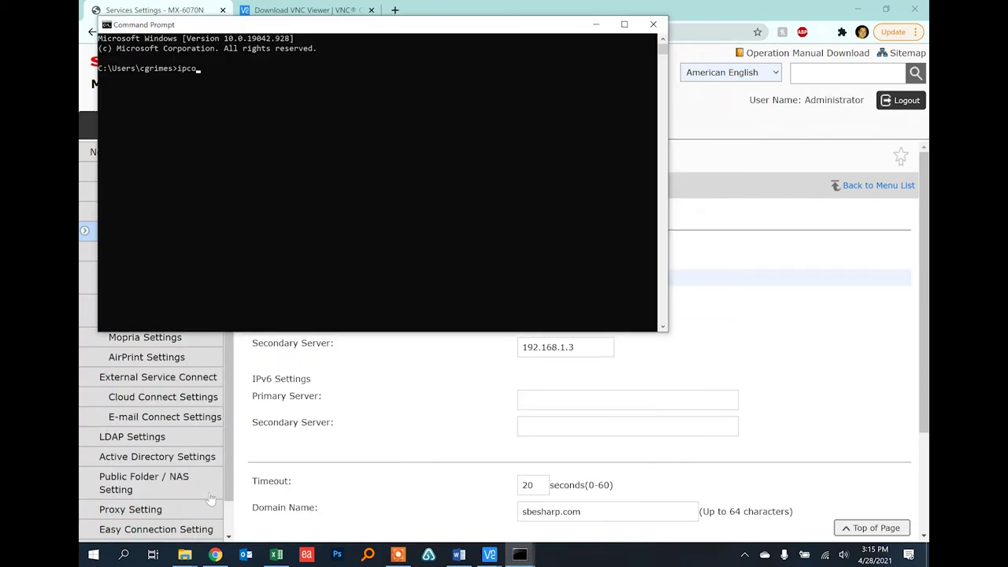
type("nfig /all")
key("Return")
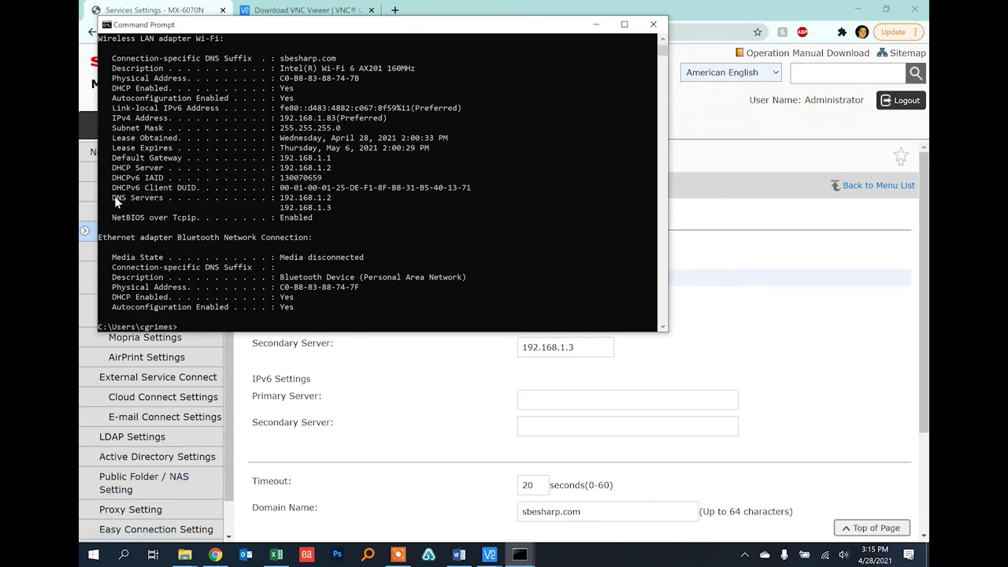
left_click_drag(114, 196, 334, 213)
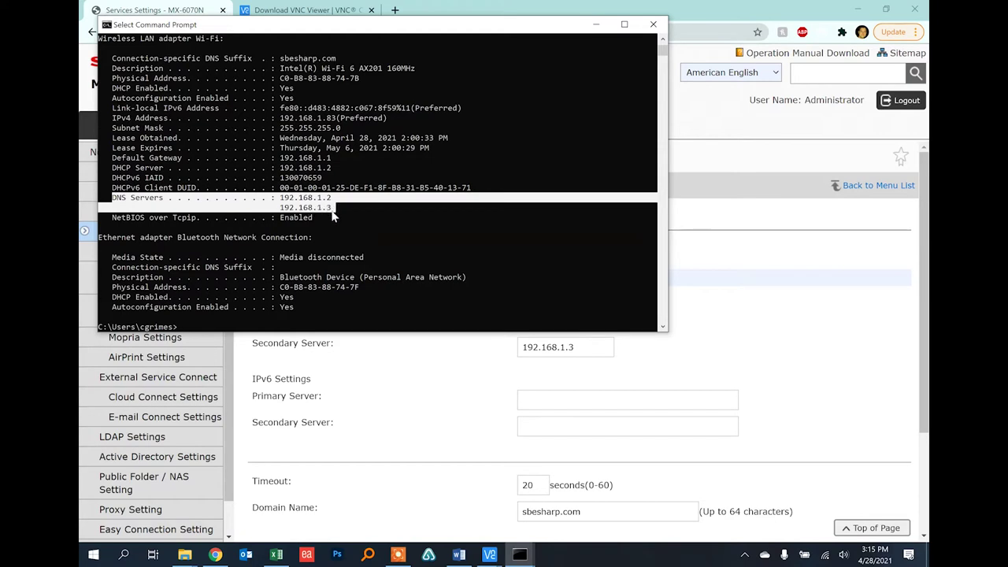
left_click(432, 410)
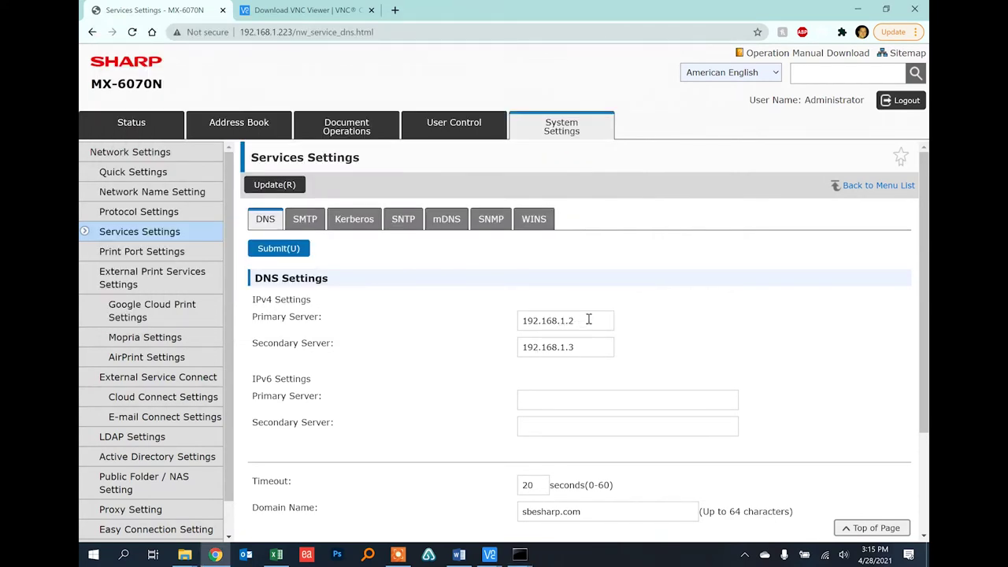
Replace the primary DNS server with 8.8.8.8 and submit the DNS settings
left_click_drag(580, 322, 526, 321)
type("8.8.8.8")
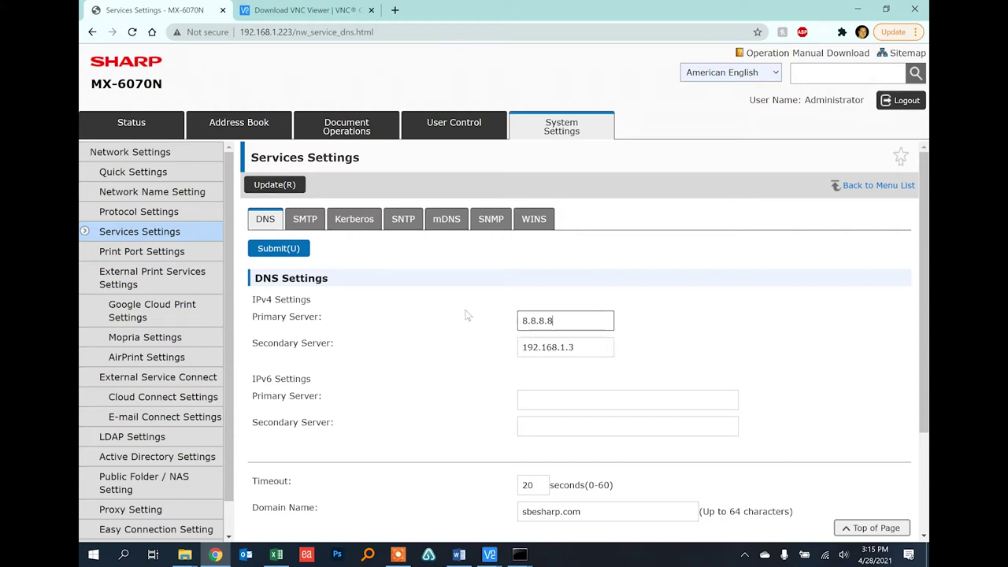
left_click(466, 315)
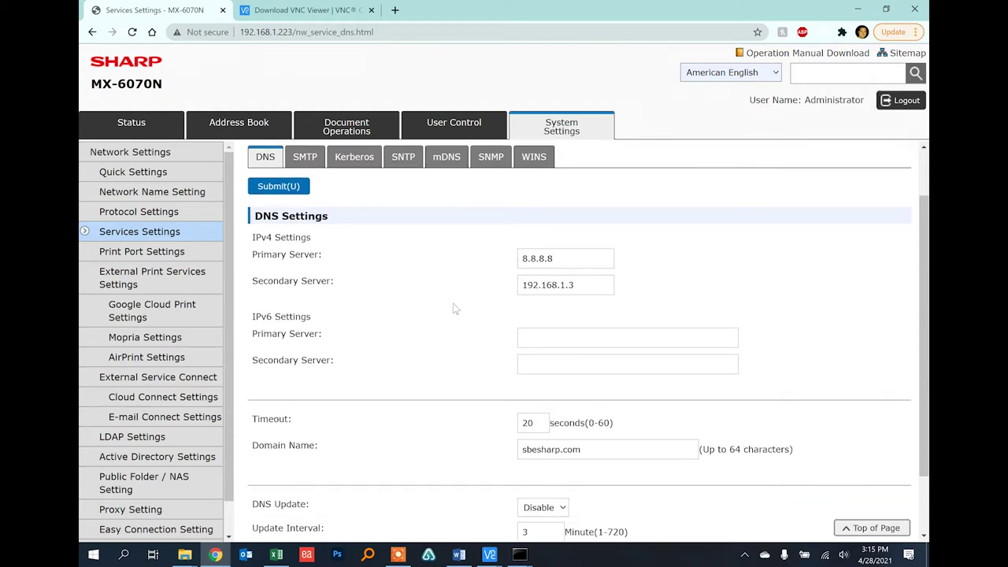
left_click_drag(594, 512, 502, 518)
left_click(599, 513)
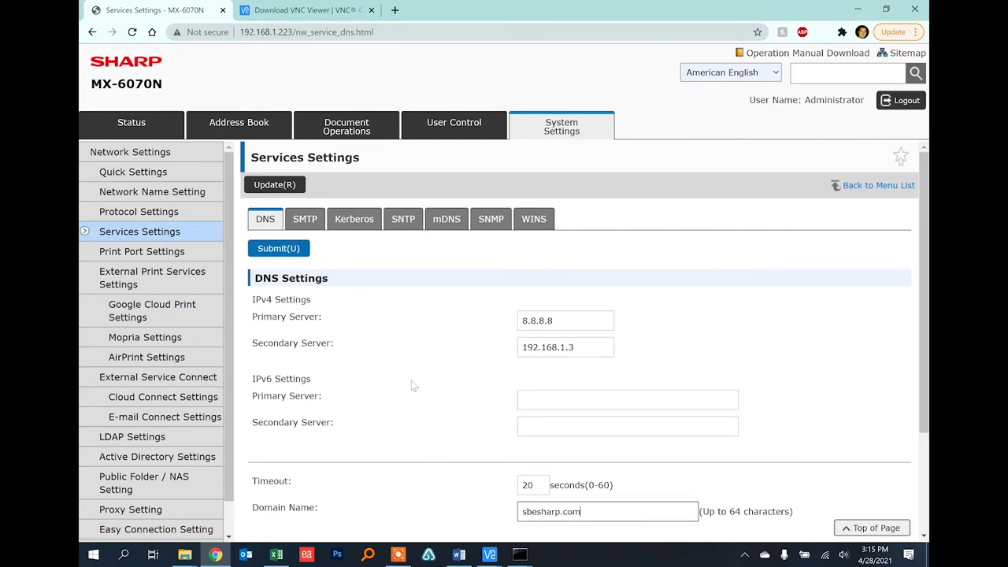
left_click(284, 249)
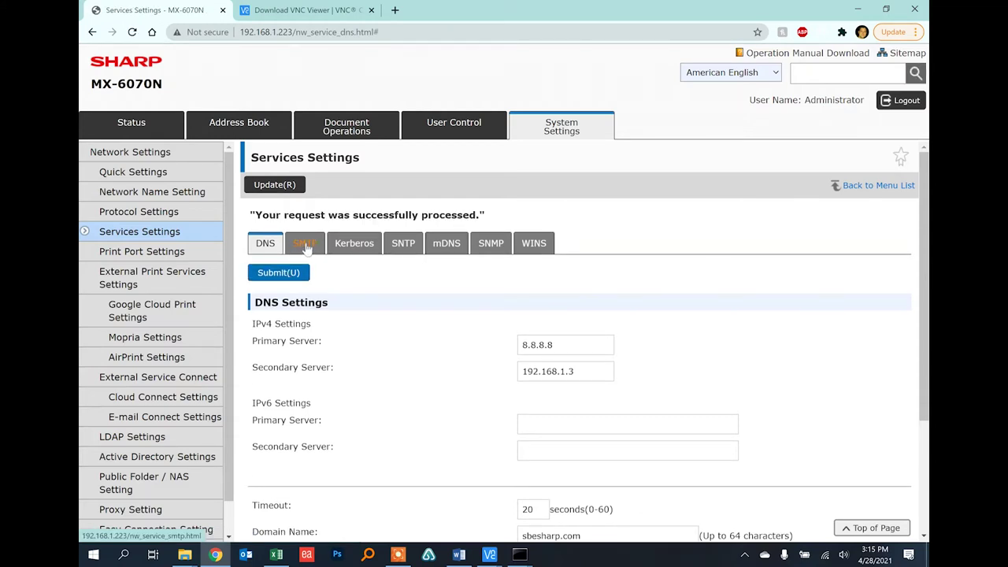
In SMTP Settings, set the primary server to smtp.office365.com and the port to 587
left_click(306, 245)
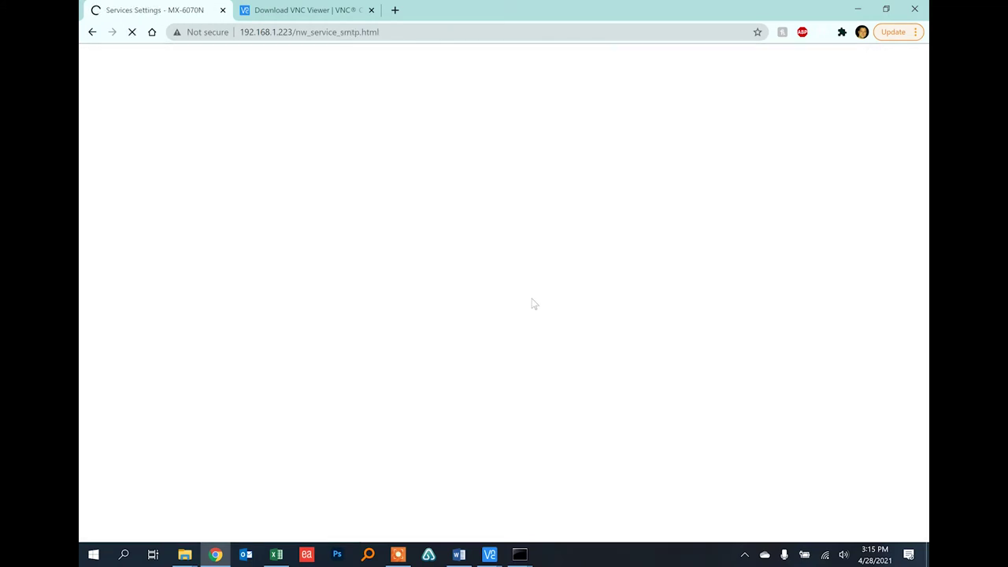
left_click_drag(605, 303, 487, 307)
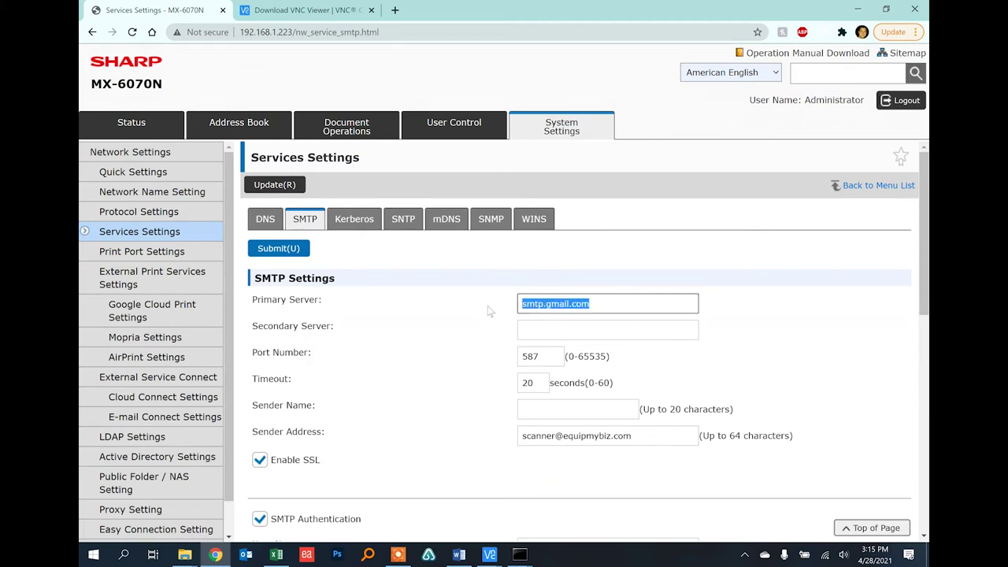
type("smtp")
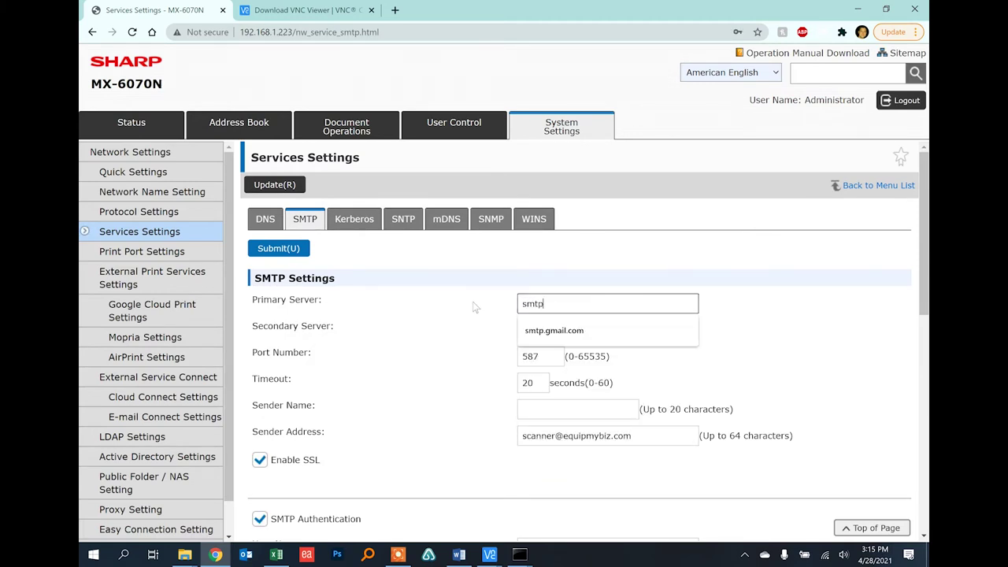
type(".office")
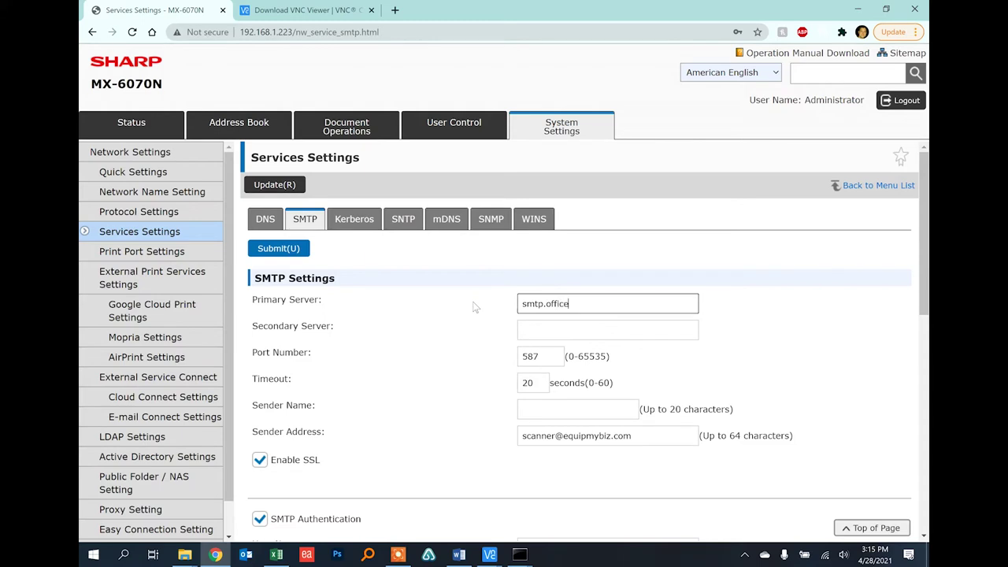
type("365.com")
double_click(545, 356)
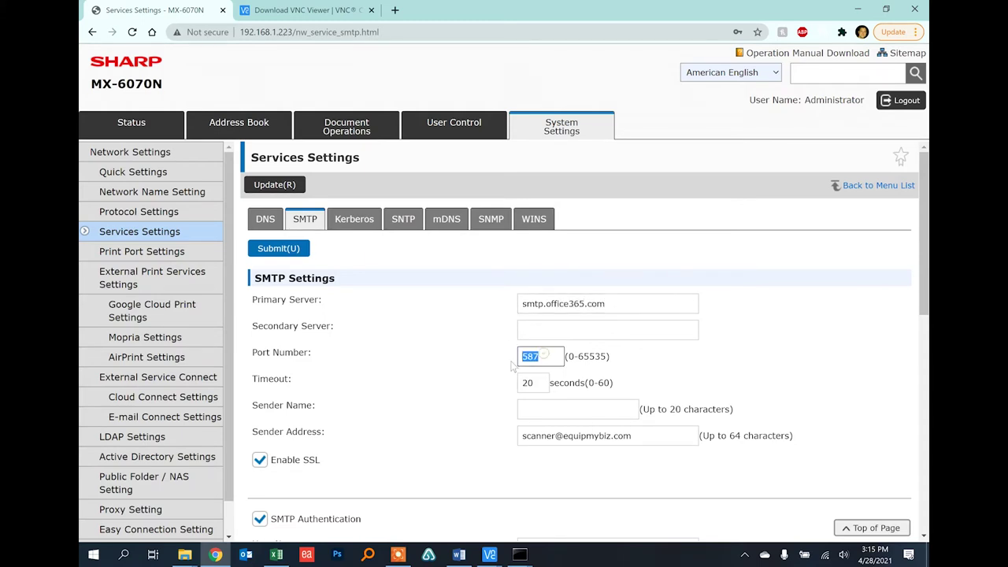
left_click(549, 356)
double_click(550, 356)
type("25")
key("BackSpace")
type("587")
Keep SSL and SMTP Authentication on, and enter the Office 365 account address as user name
scroll(429, 348, "down", 3)
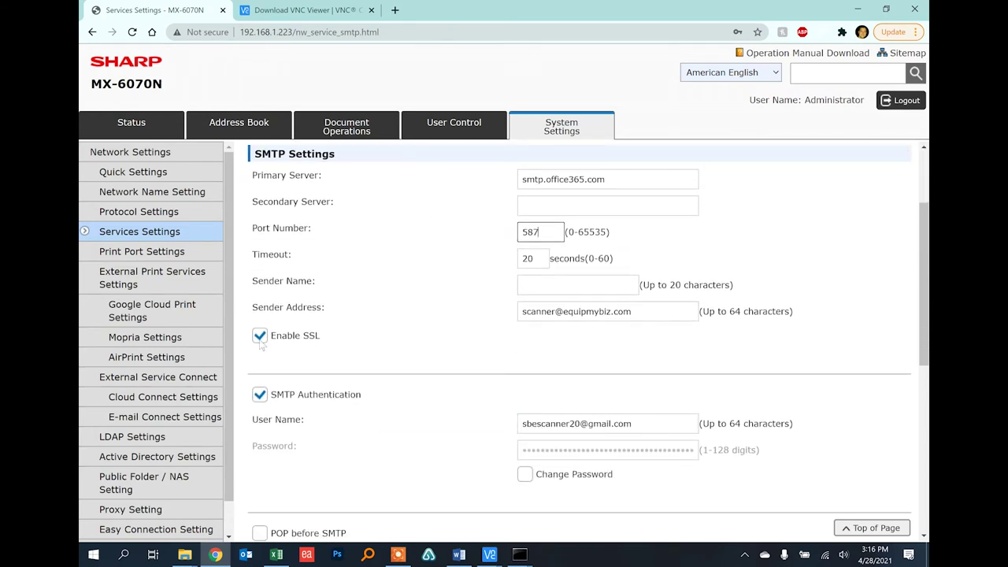
left_click(260, 337)
left_click(260, 396)
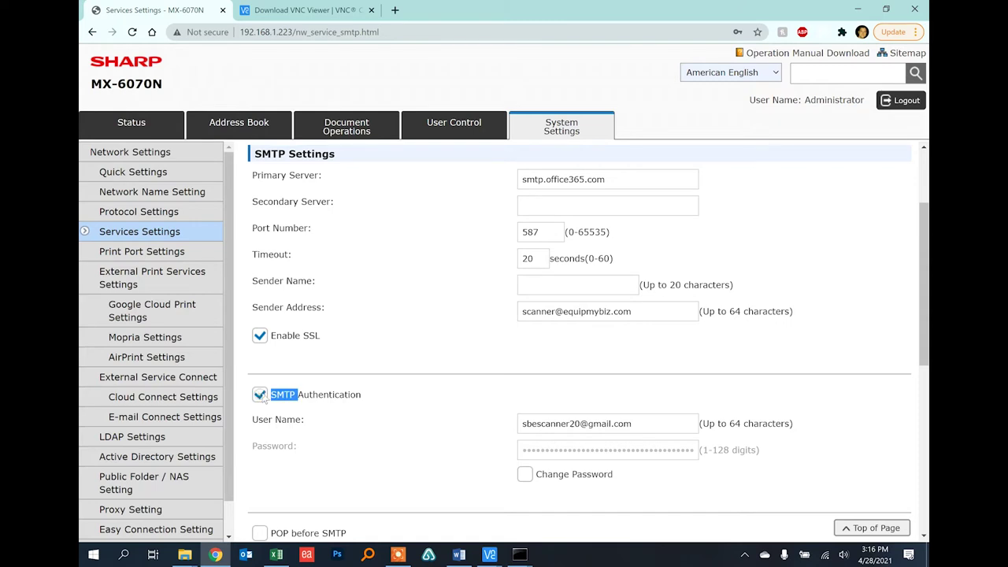
left_click(622, 312)
left_click_drag(637, 424, 499, 423)
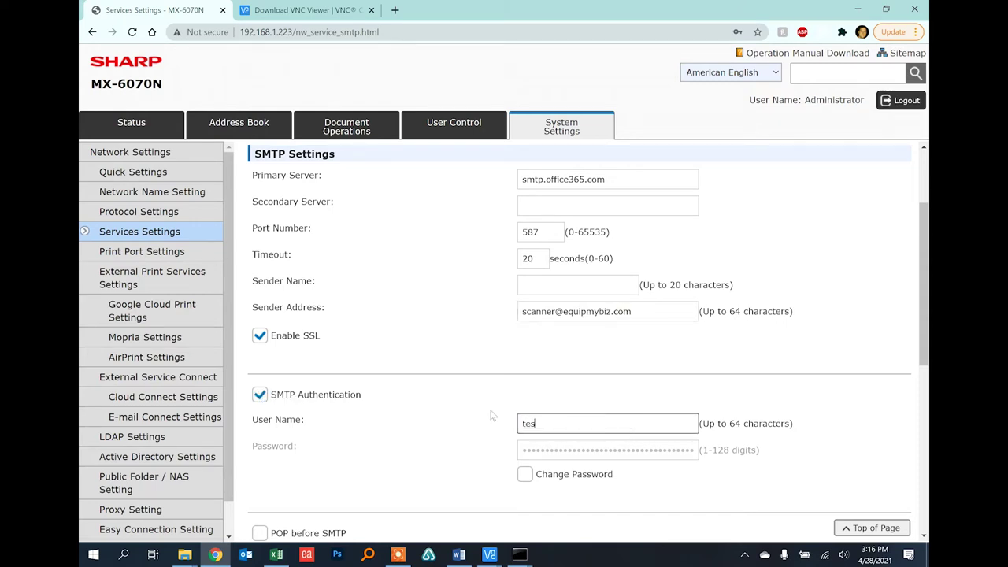
Enable Change Password and enter the Office 365 account's SMTP password
left_click(524, 474)
left_click(543, 448)
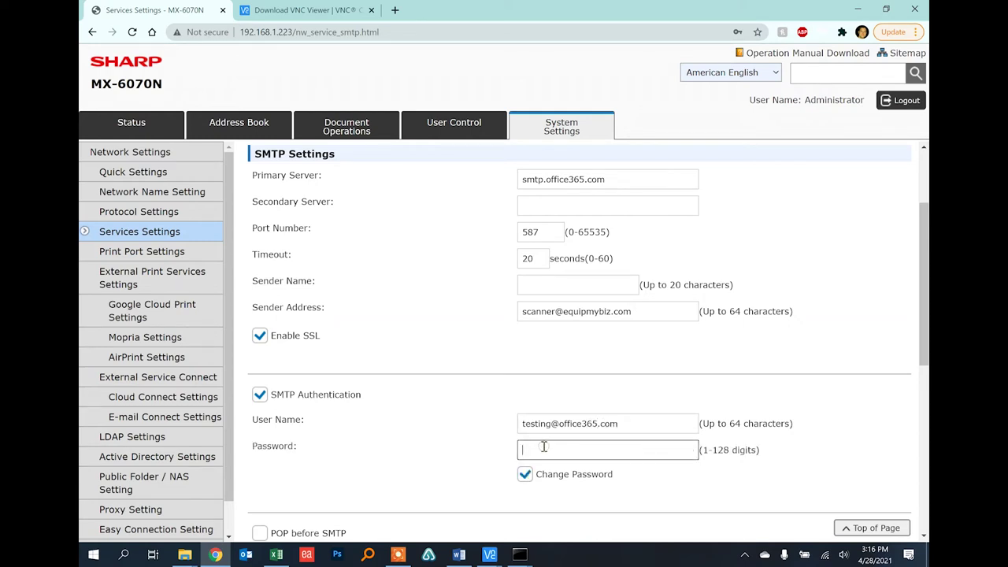
type("•••••••••")
Run the SMTP connection test and cancel the DNS alert that appears
scroll(399, 414, "down", 6)
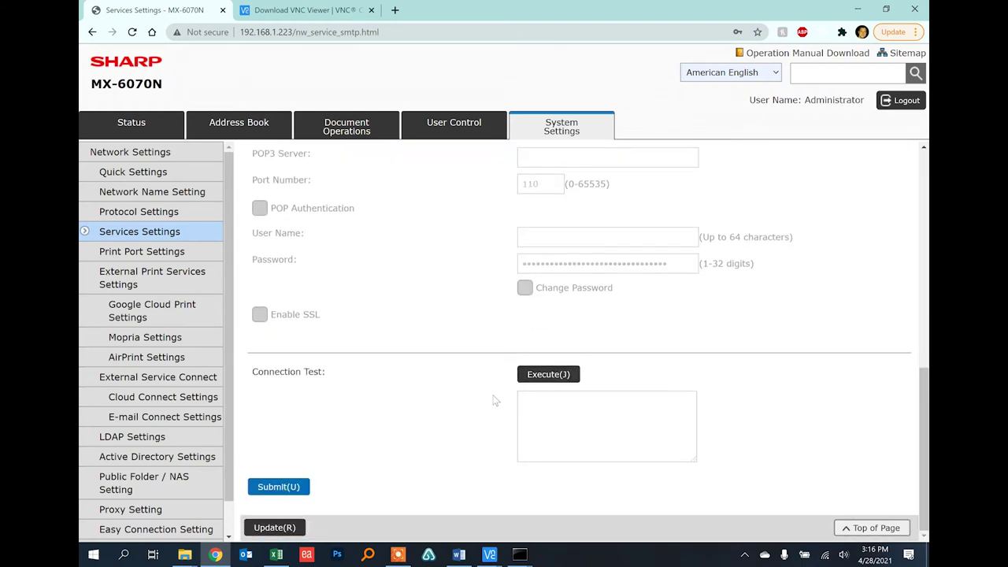
left_click(549, 378)
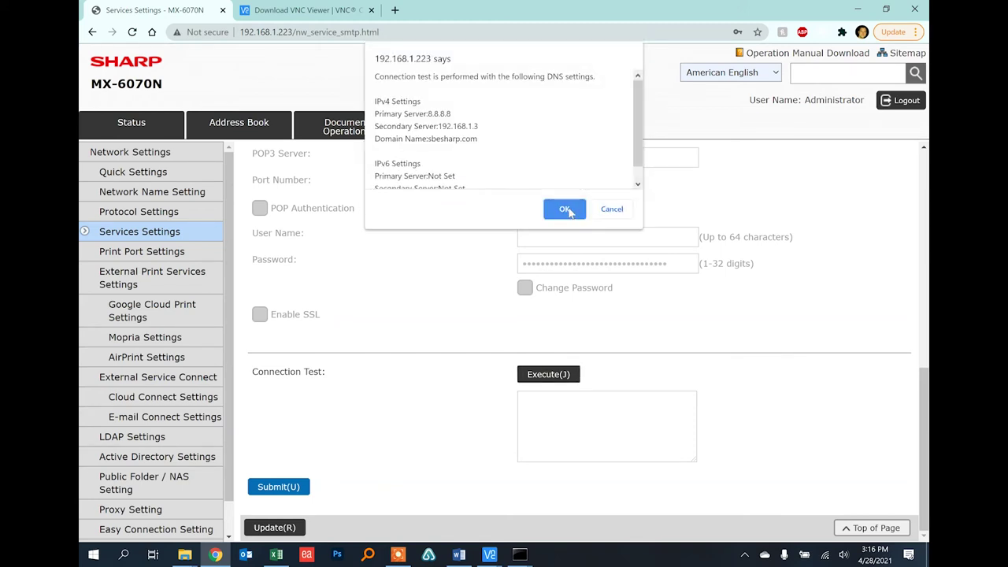
left_click(608, 210)
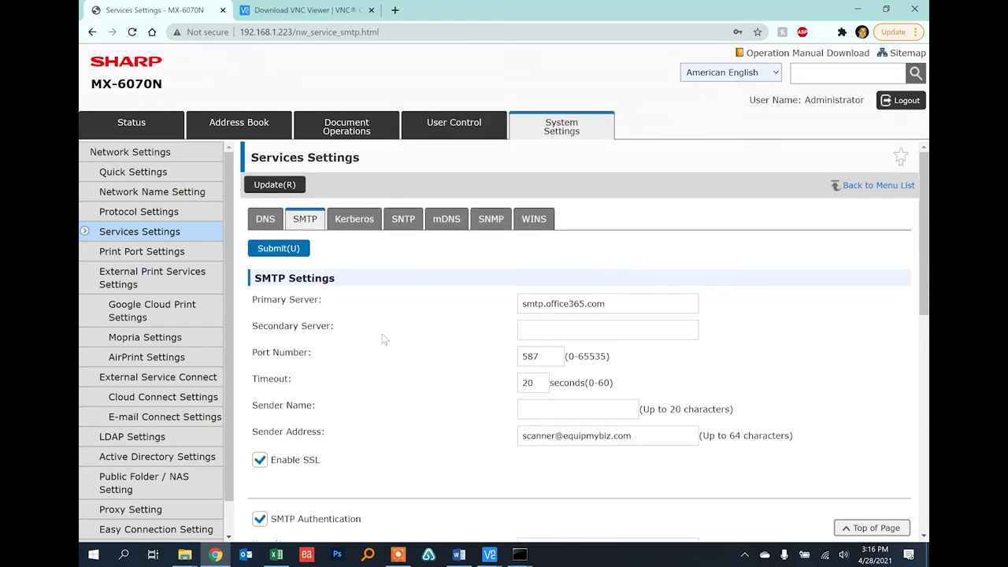
scroll(493, 401, "down", 3)
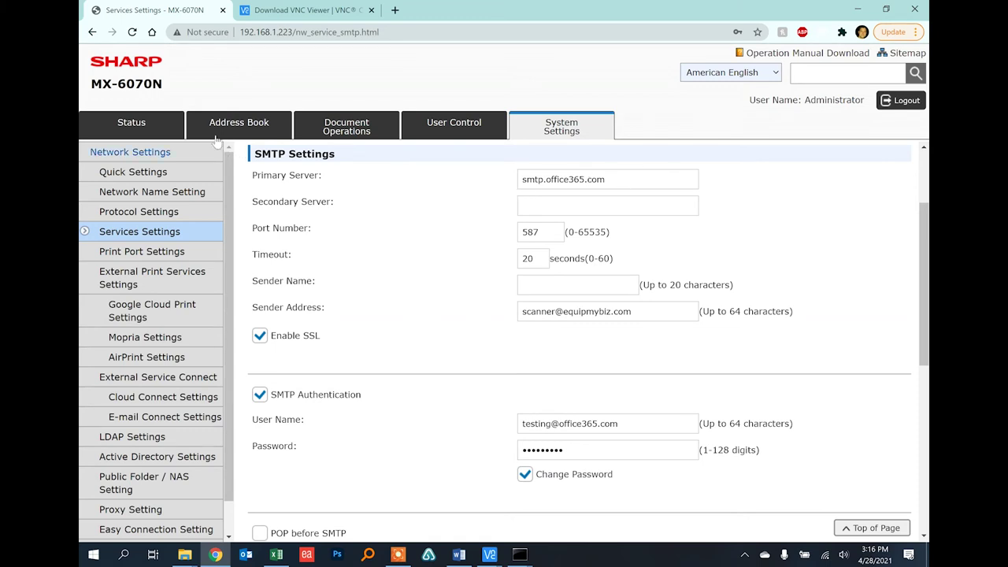
Start a new Address Book entry and enter the contact's name as Address Name
left_click(240, 126)
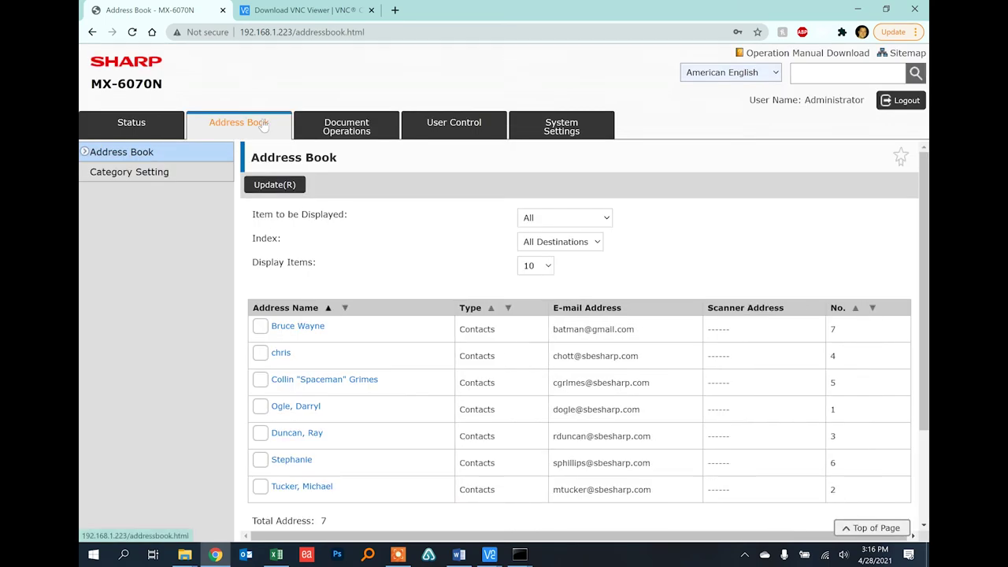
scroll(375, 279, "down", 3)
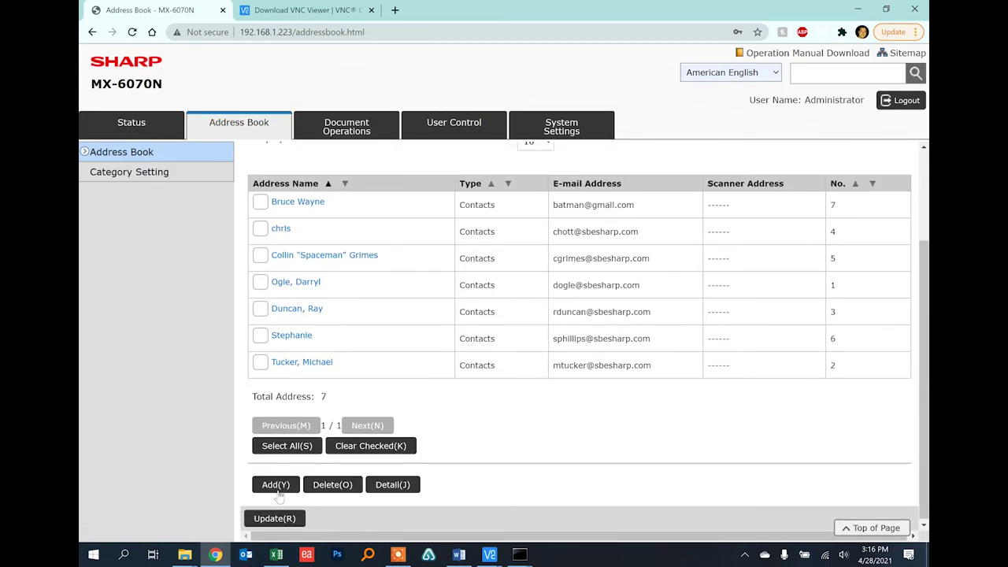
left_click(277, 485)
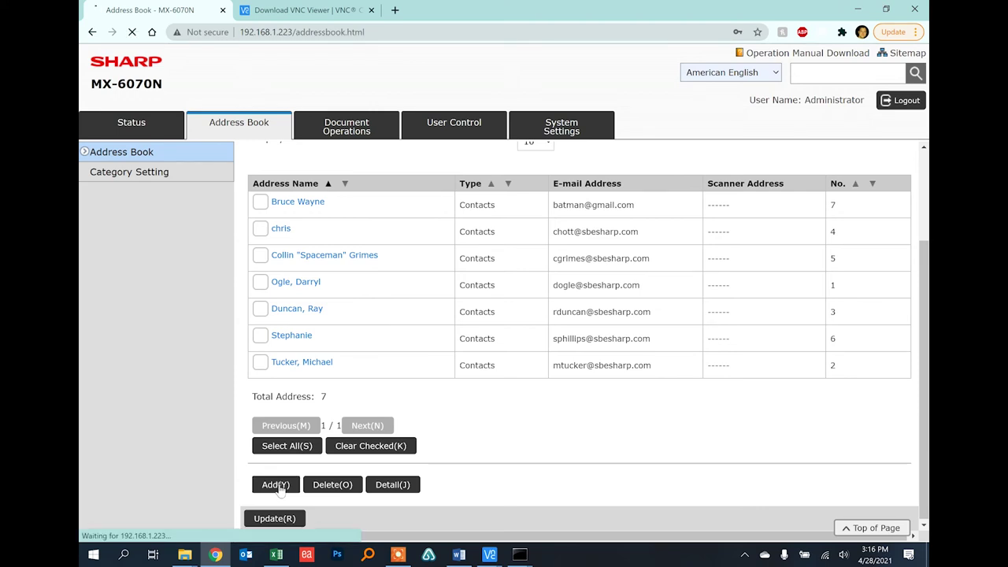
left_click(551, 302)
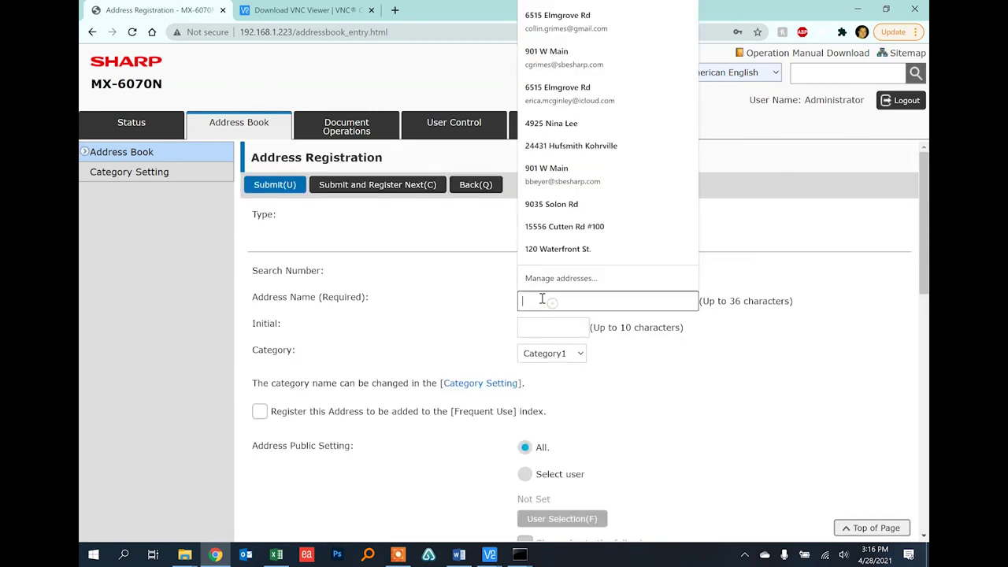
type("d")
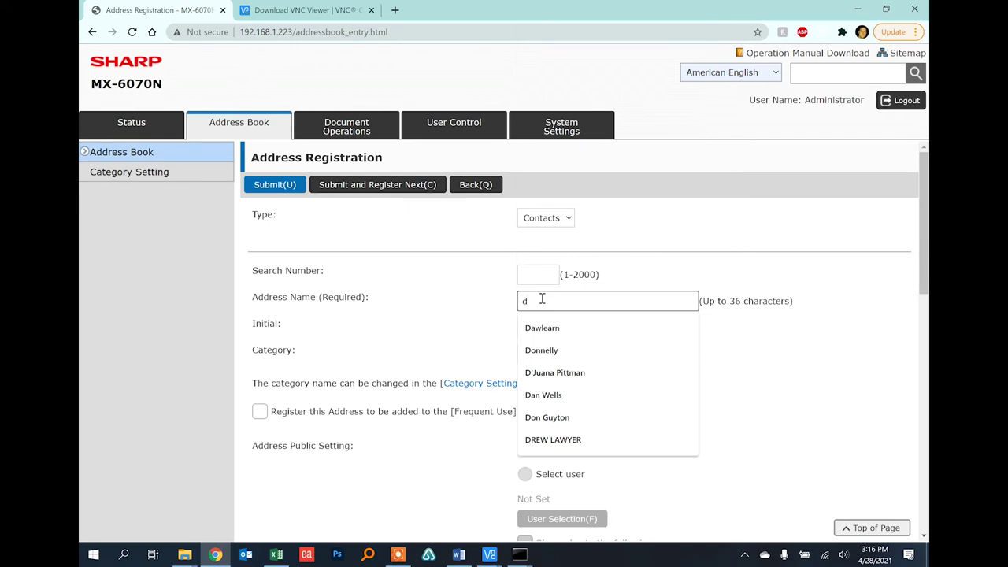
type("a")
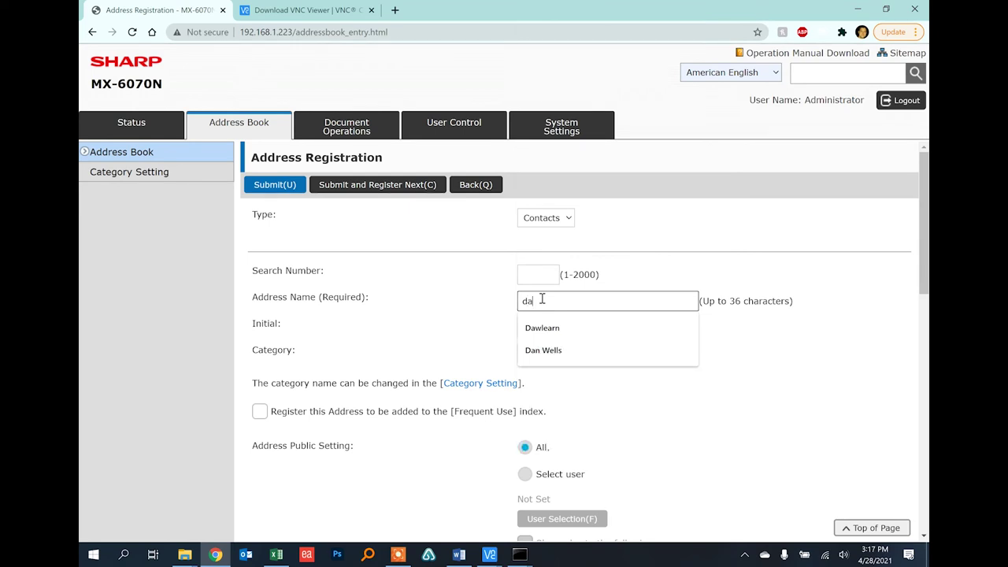
type("vid")
Enter the contact's e-mail address and submit it, registering the next contact
double_click(542, 299)
scroll(457, 327, "down", 10)
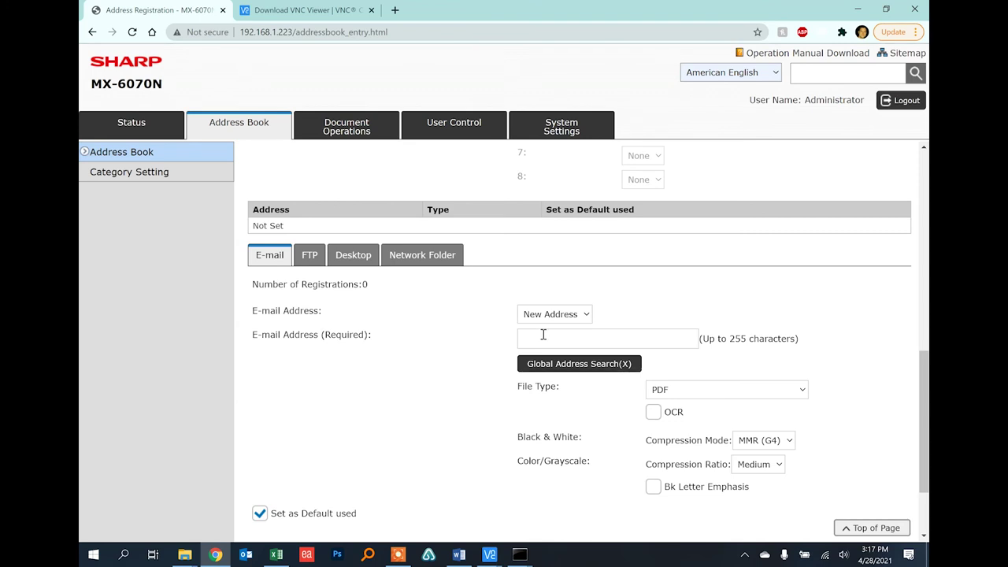
left_click(543, 336)
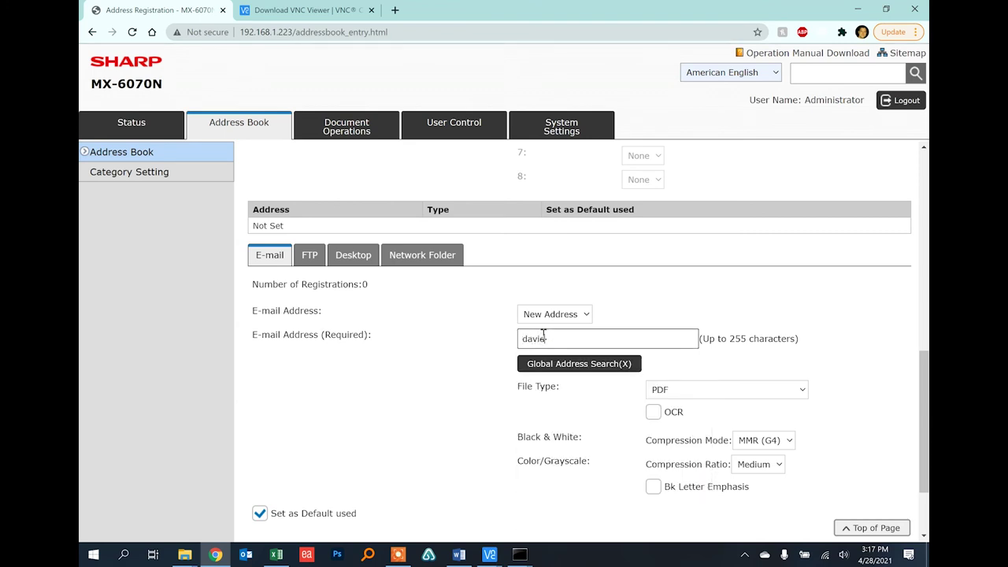
left_click(398, 386)
scroll(424, 370, "down", 3)
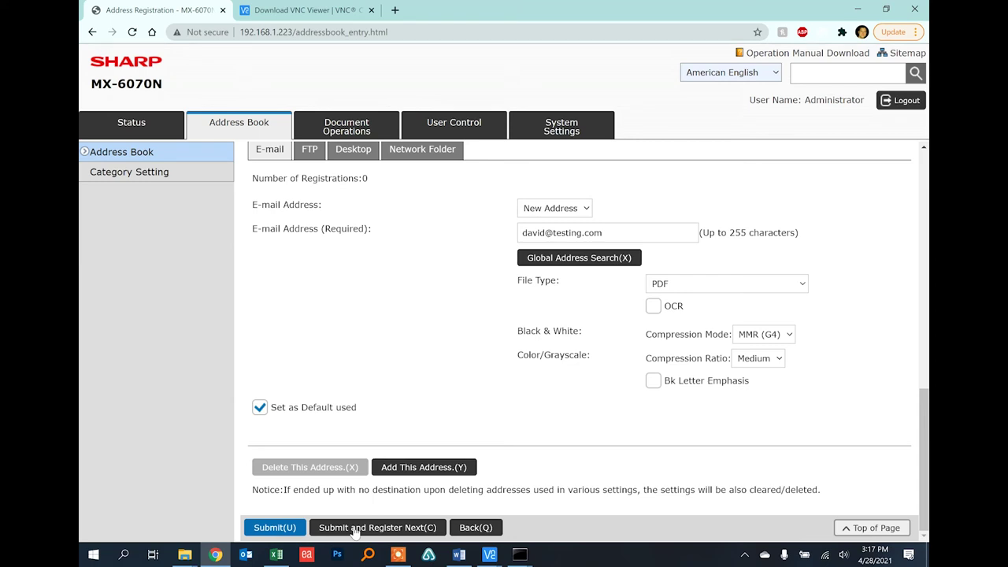
left_click(354, 532)
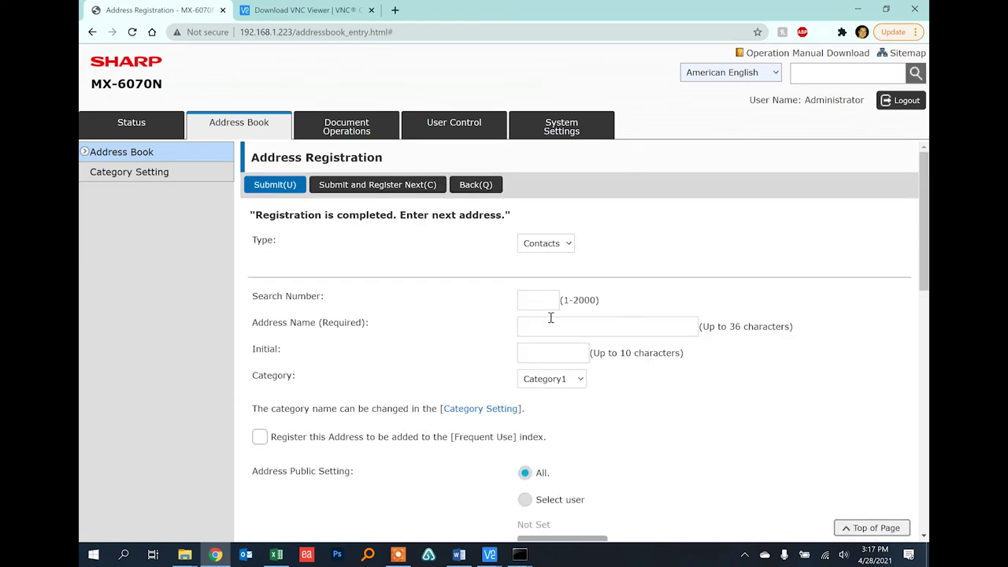
Enter the second contact's name as Address Name and move to its E-mail Address field
left_click(549, 327)
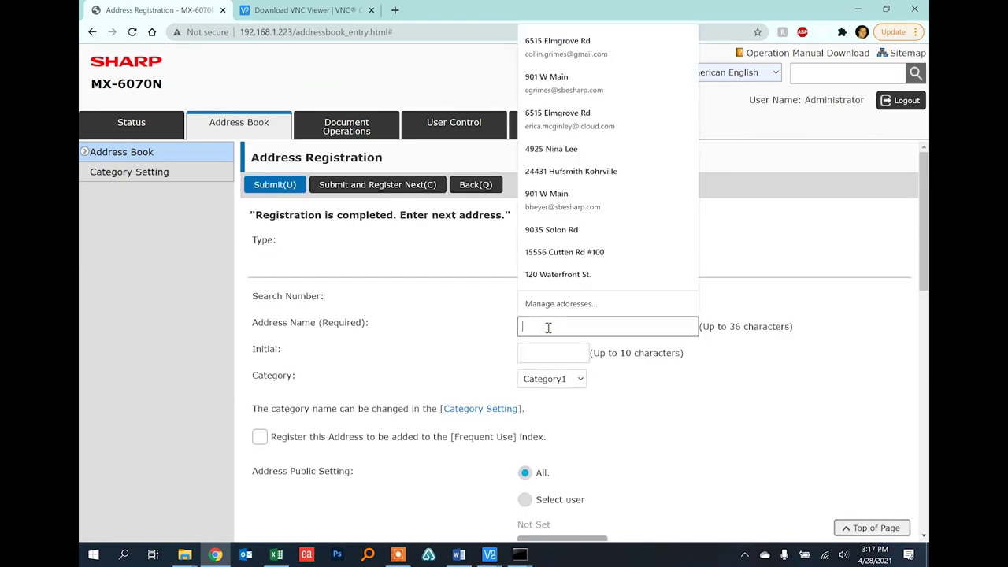
type("tom")
scroll(425, 345, "down", 10)
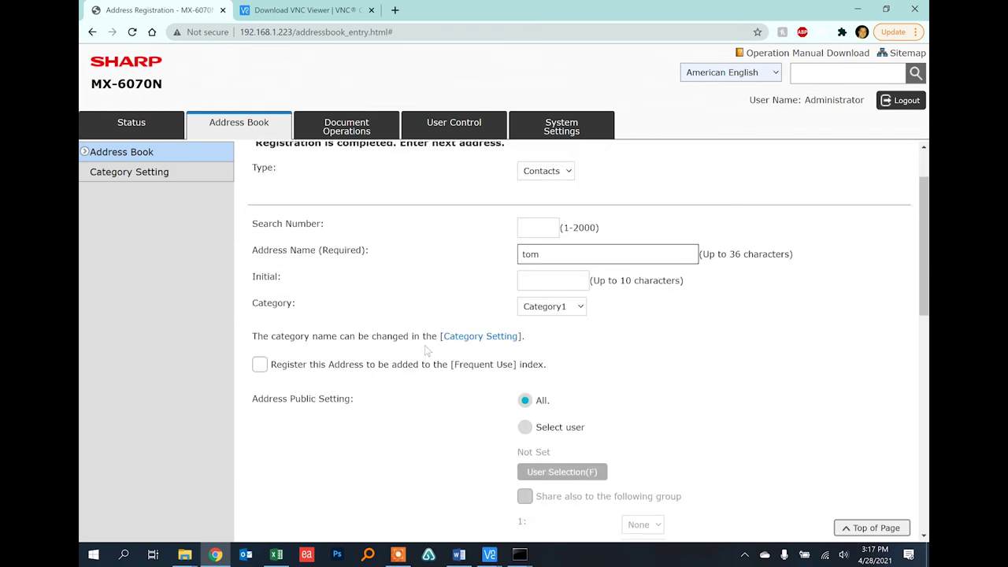
left_click(551, 304)
scroll(552, 315, "down", 1)
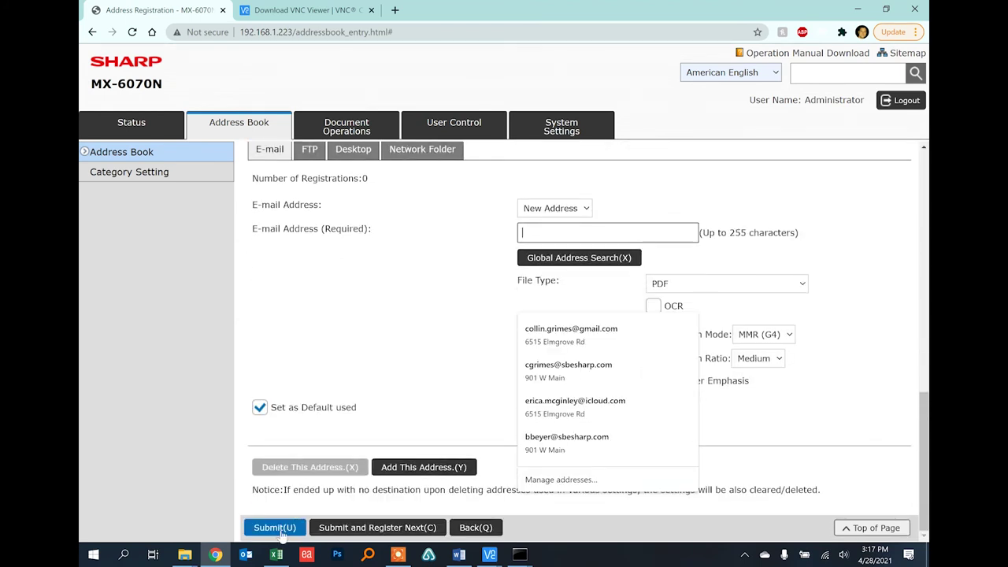
left_click(388, 300)
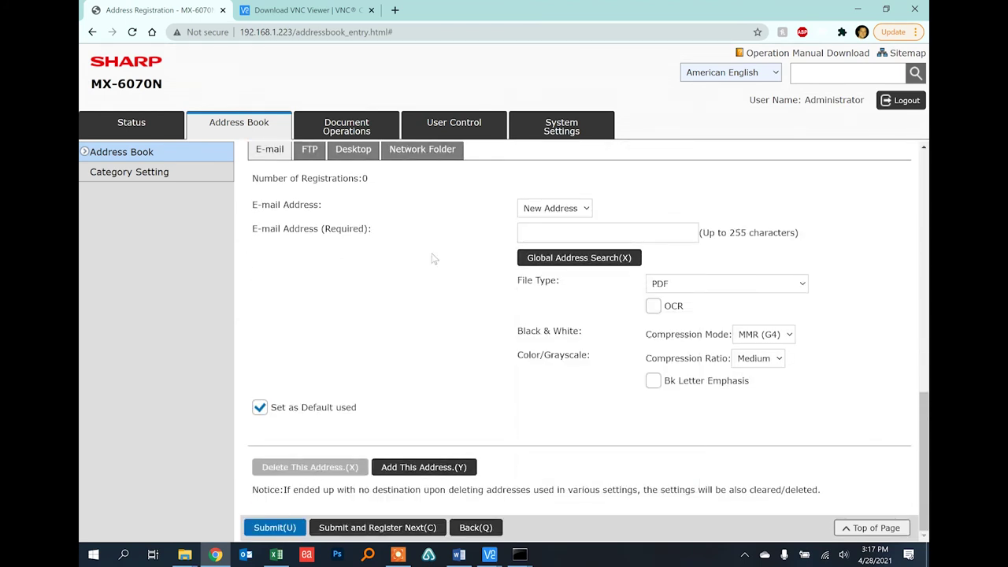